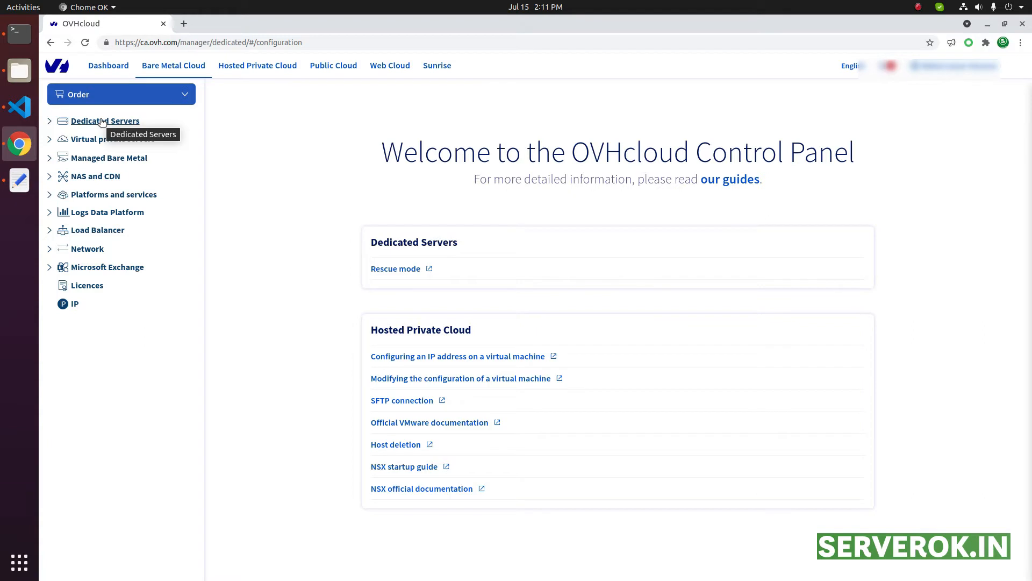
Open the dedicated server ns550543.ip-142-44-138.net and review its RAM, data disks, network details and operating system
click(102, 122)
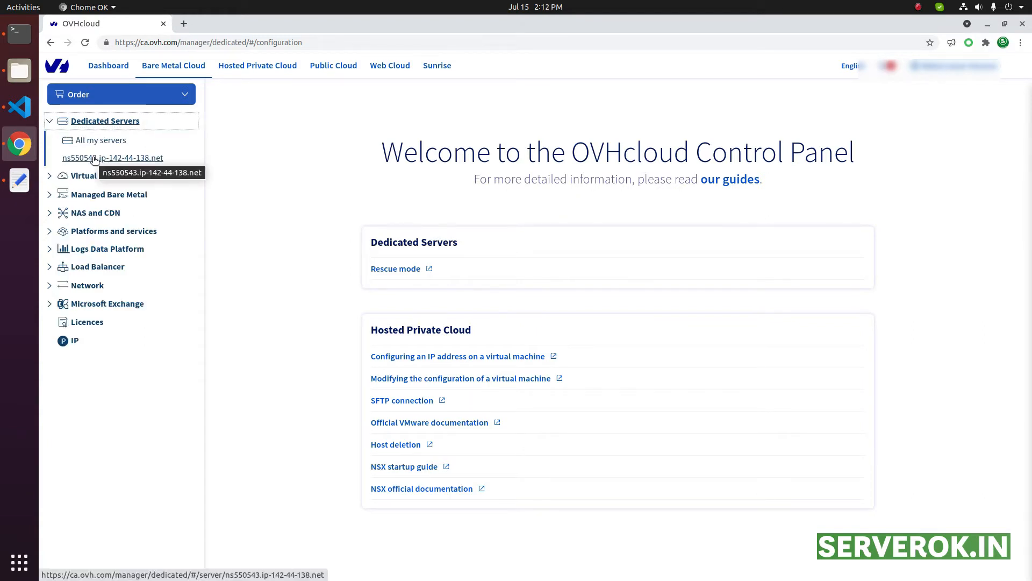
click(94, 159)
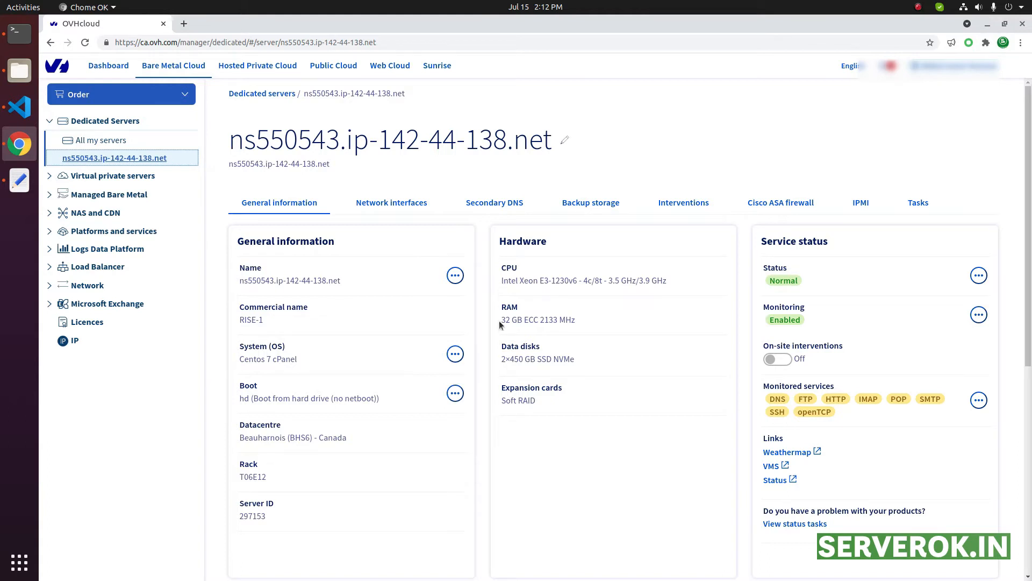
drag(499, 320, 576, 322)
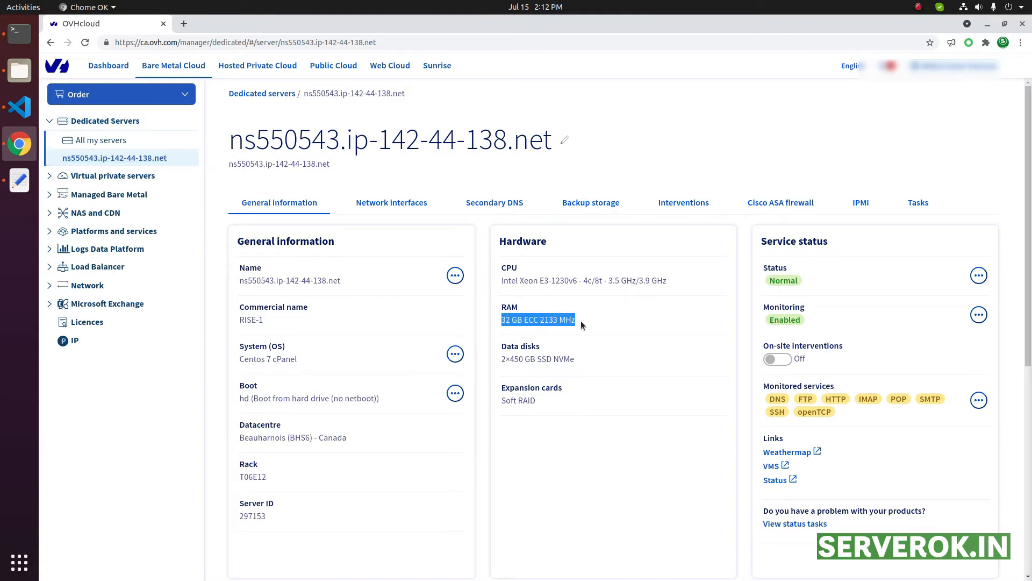
drag(497, 359, 549, 359)
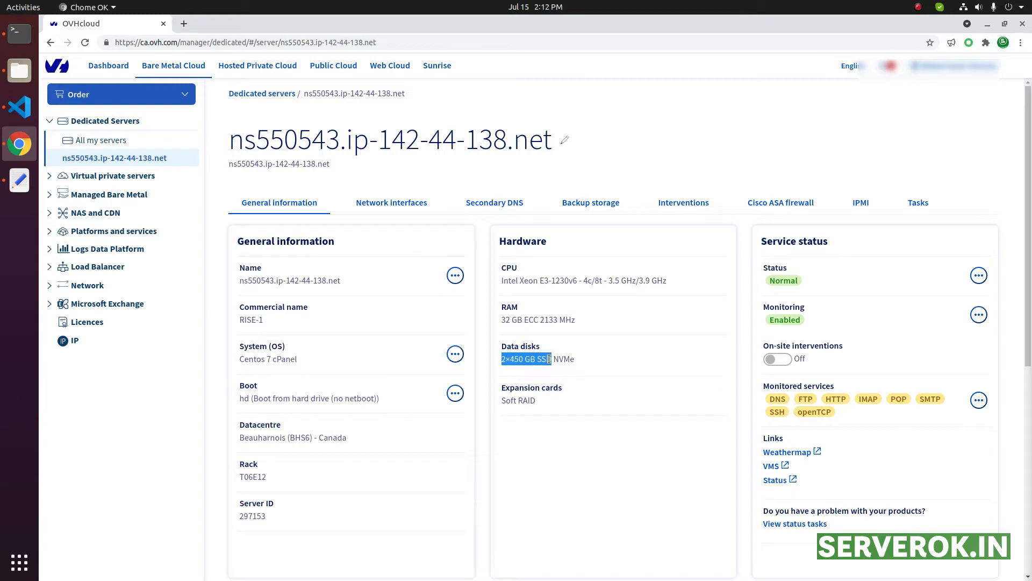
scroll(312, 366, down, 5)
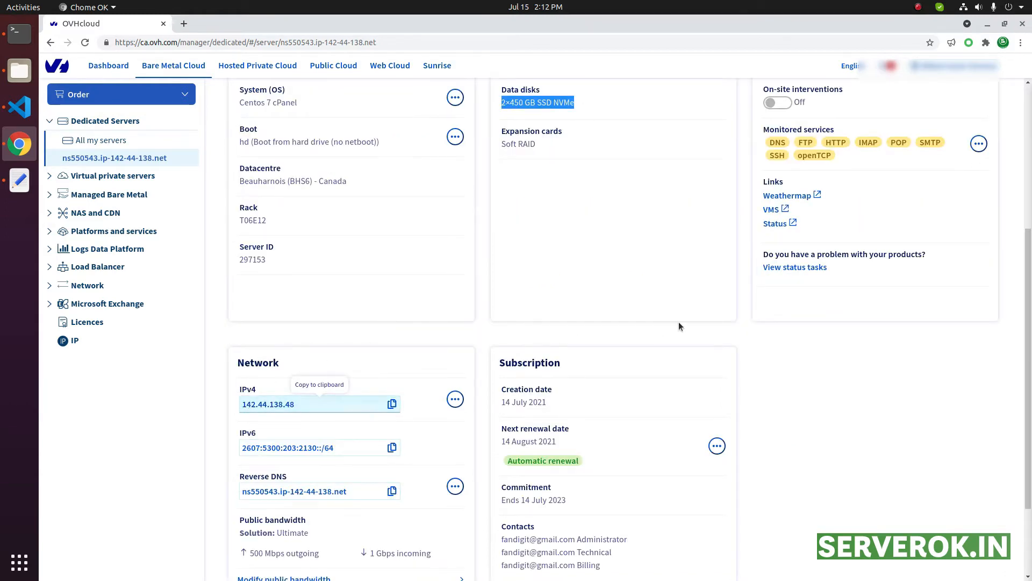
scroll(680, 323, up, 4)
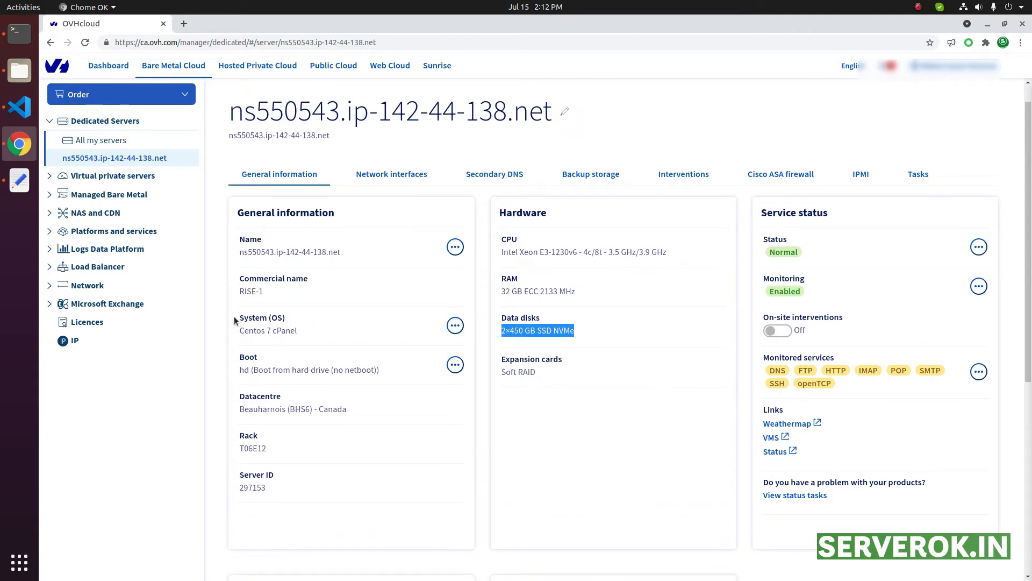
drag(244, 317, 299, 326)
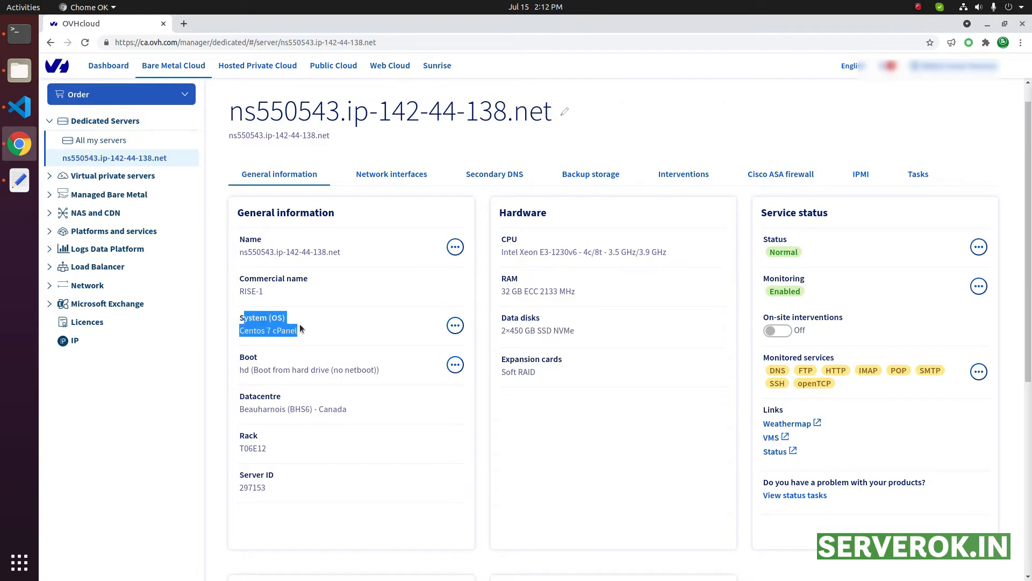
click(328, 324)
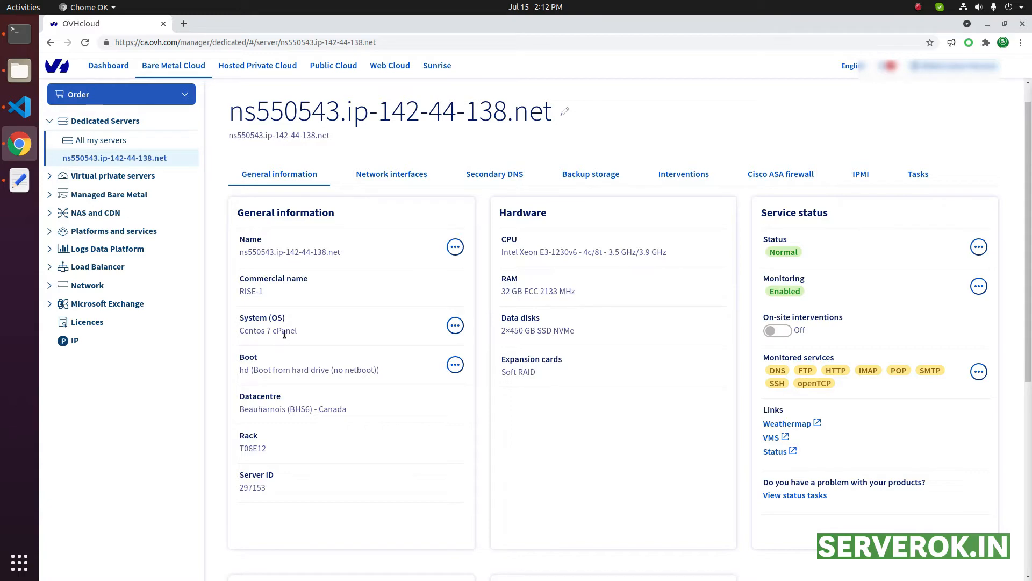
Start an operating system installation on the server using the option to install from an OVHcloud template
click(455, 325)
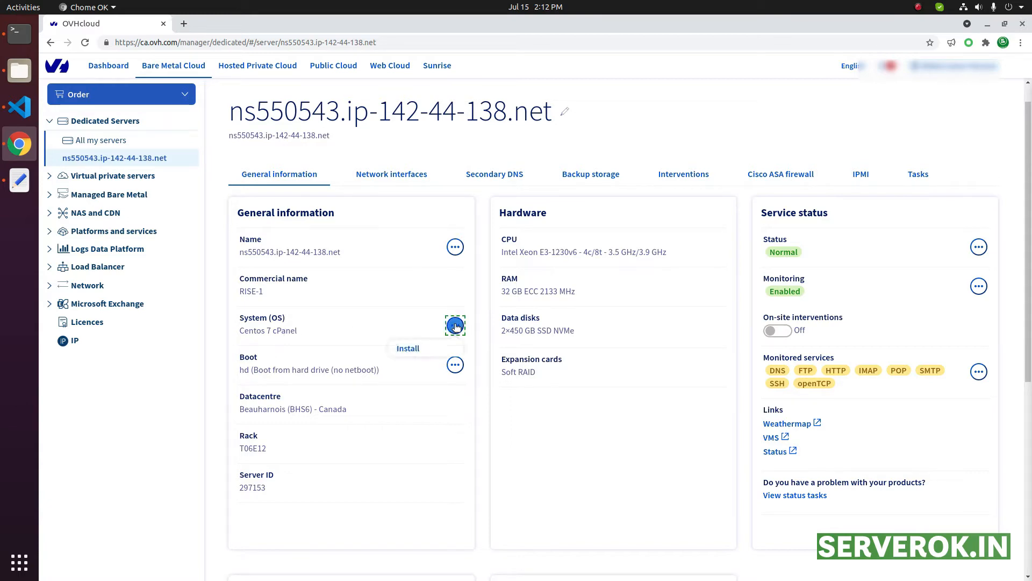
click(406, 348)
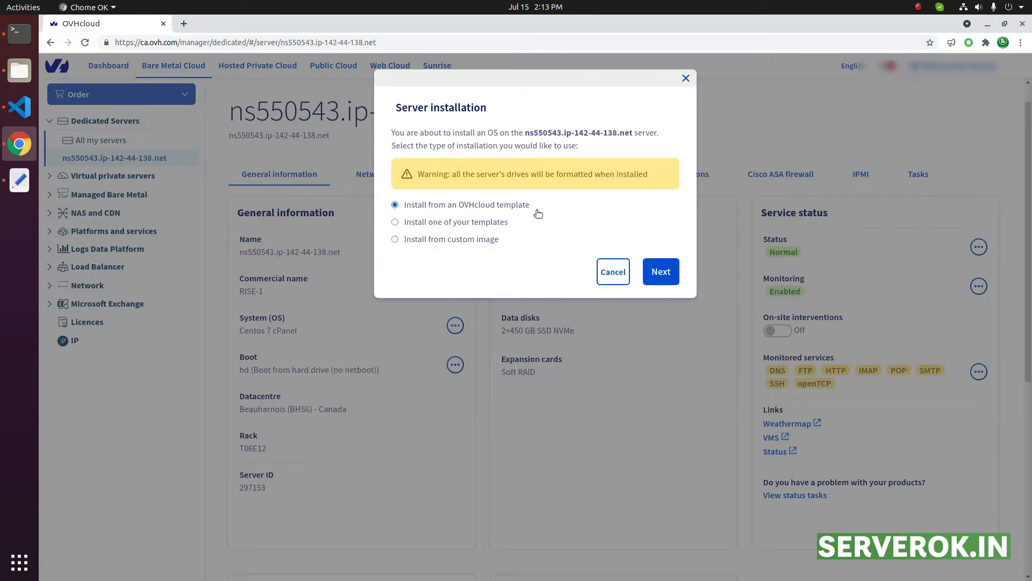
click(661, 271)
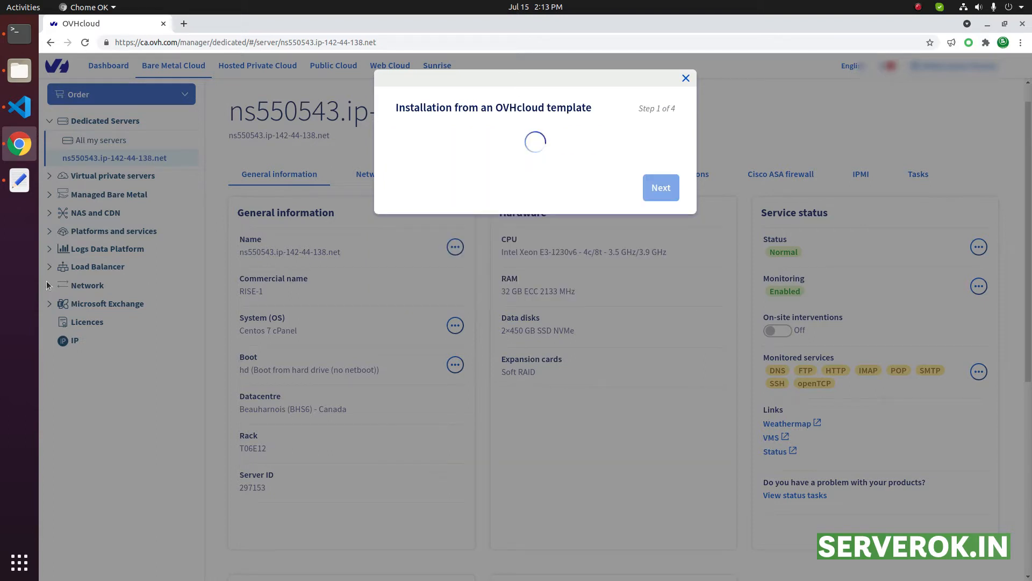
Set the type of OS to Administration interface and select the Linux template Centos 7 cPanel - centos7-cpanel-latest
click(440, 181)
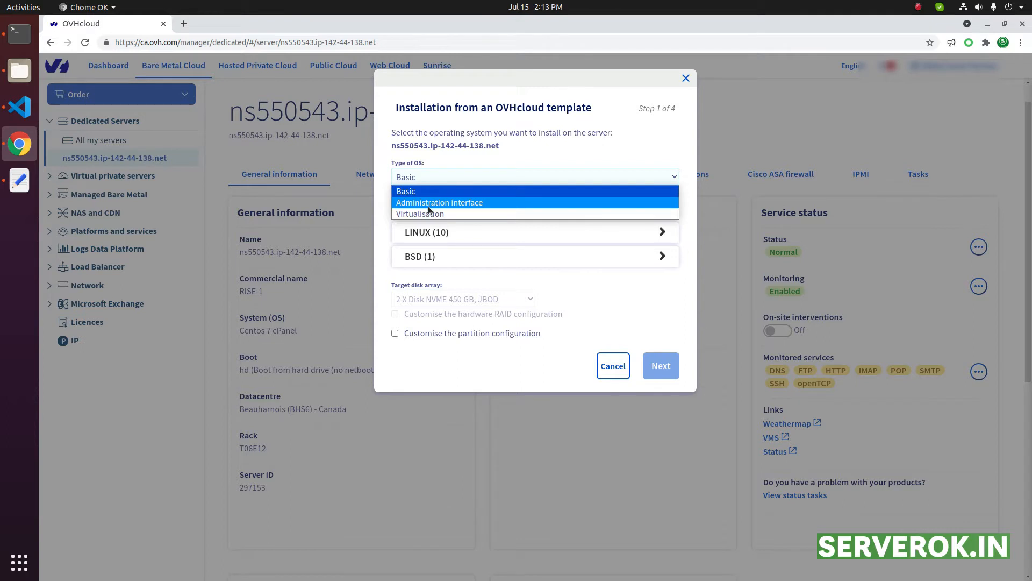
click(428, 206)
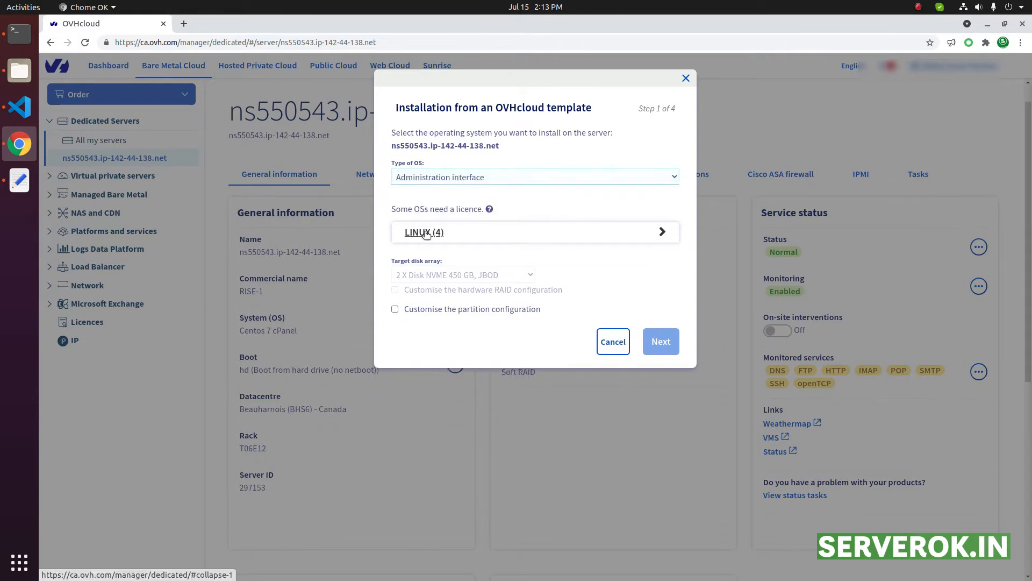
click(426, 233)
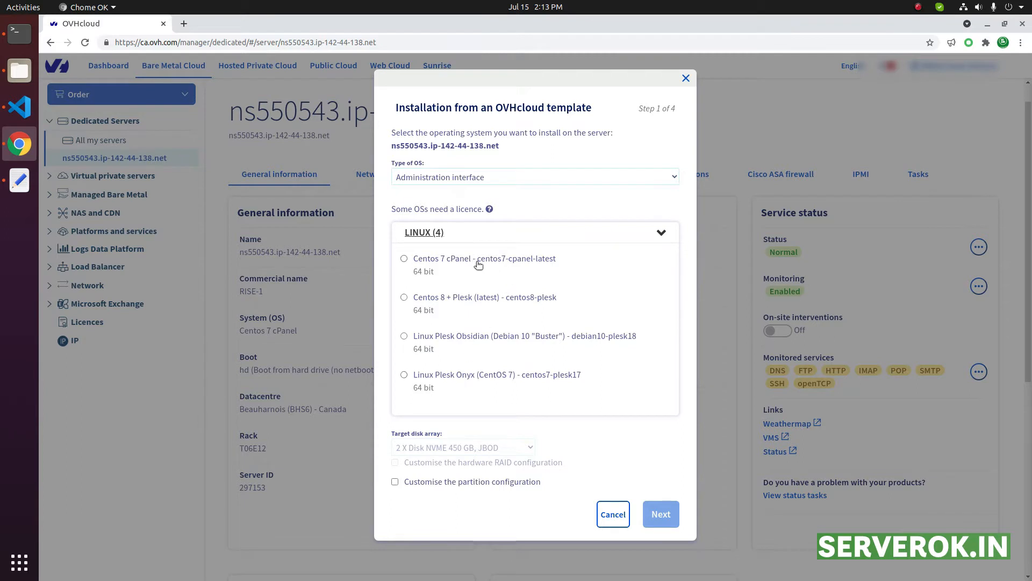
drag(557, 259, 505, 259)
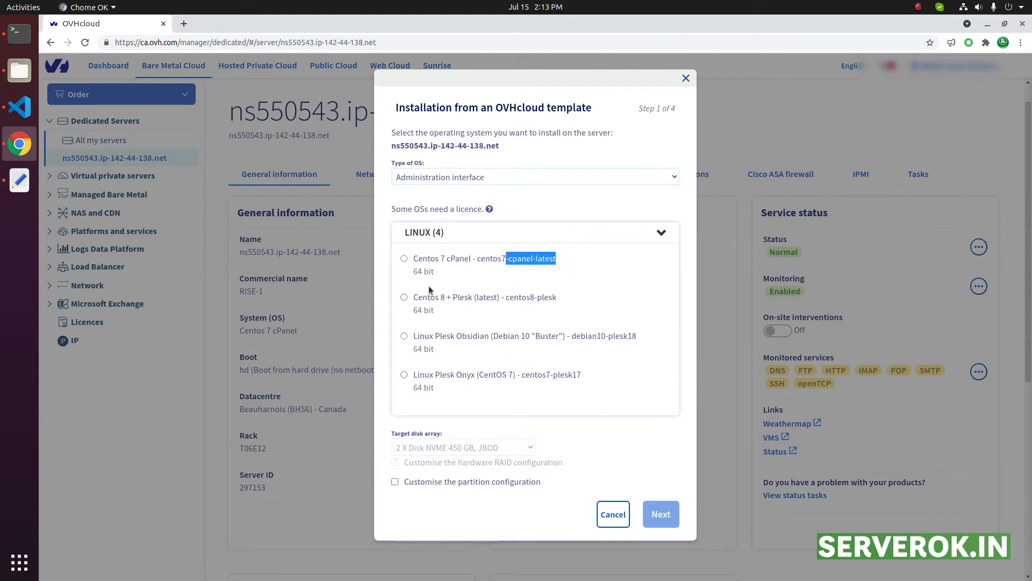
click(404, 260)
Enable customising the partition configuration and continue to the partition scheme
scroll(522, 295, down, 1)
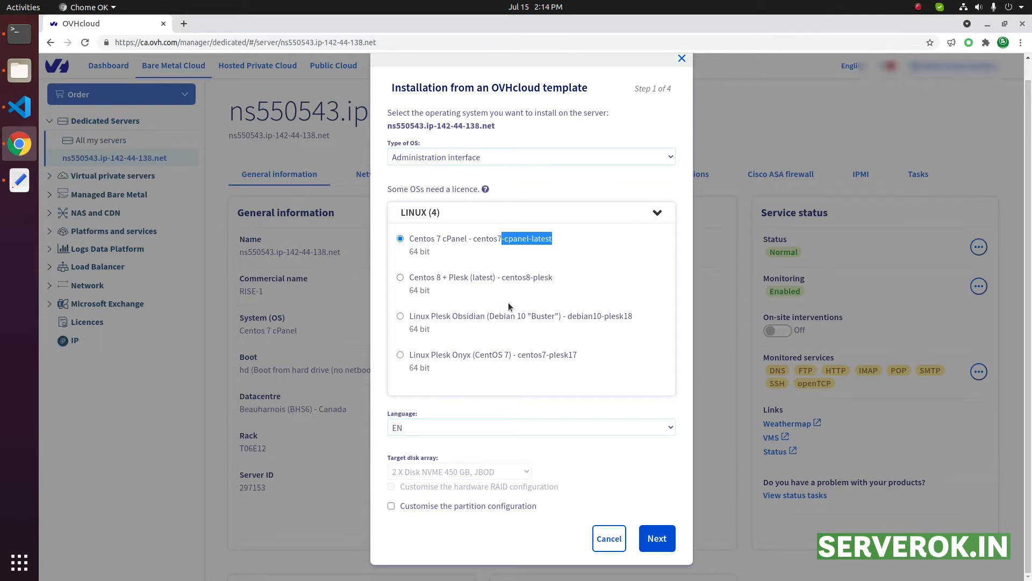
click(391, 507)
click(656, 537)
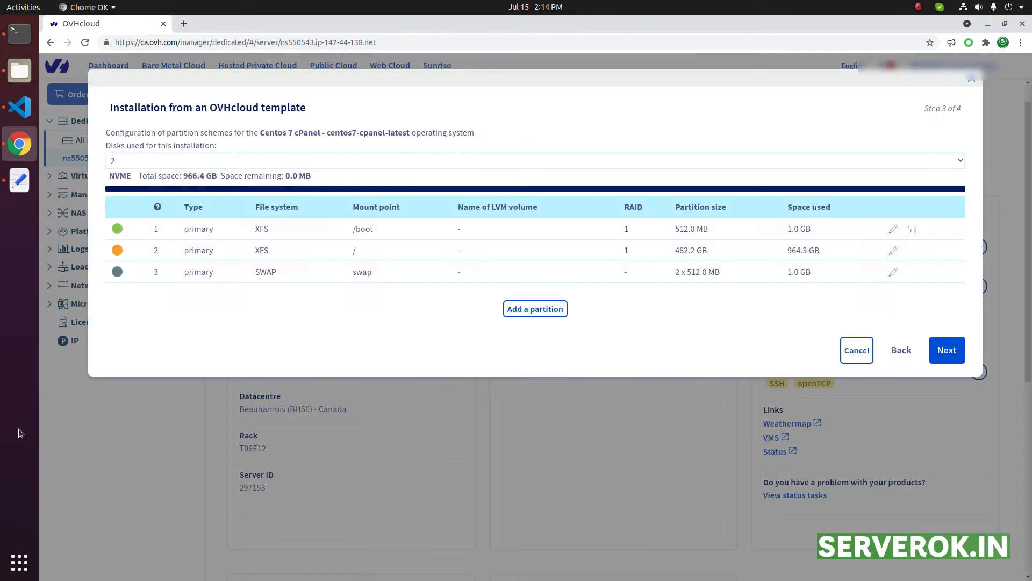
Examine the /boot partition's mount point, size and space used, and the total and remaining disk space
drag(346, 231, 414, 232)
click(706, 236)
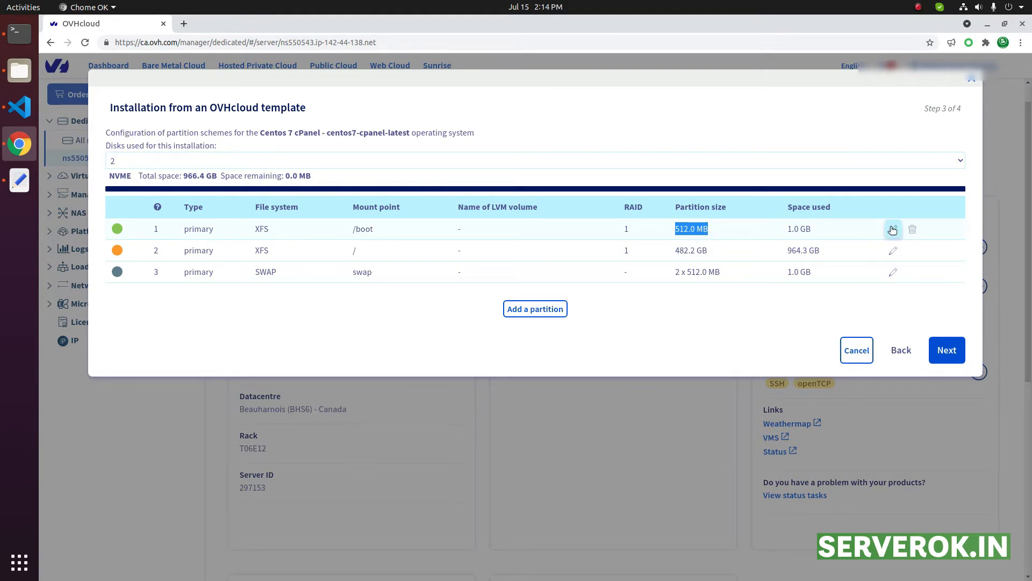
drag(110, 179, 388, 178)
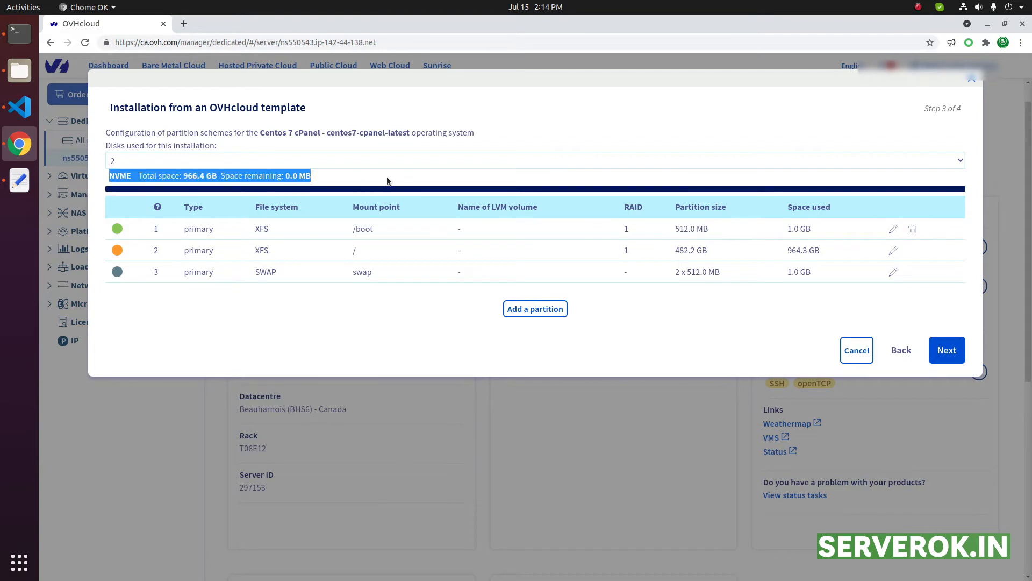
click(235, 176)
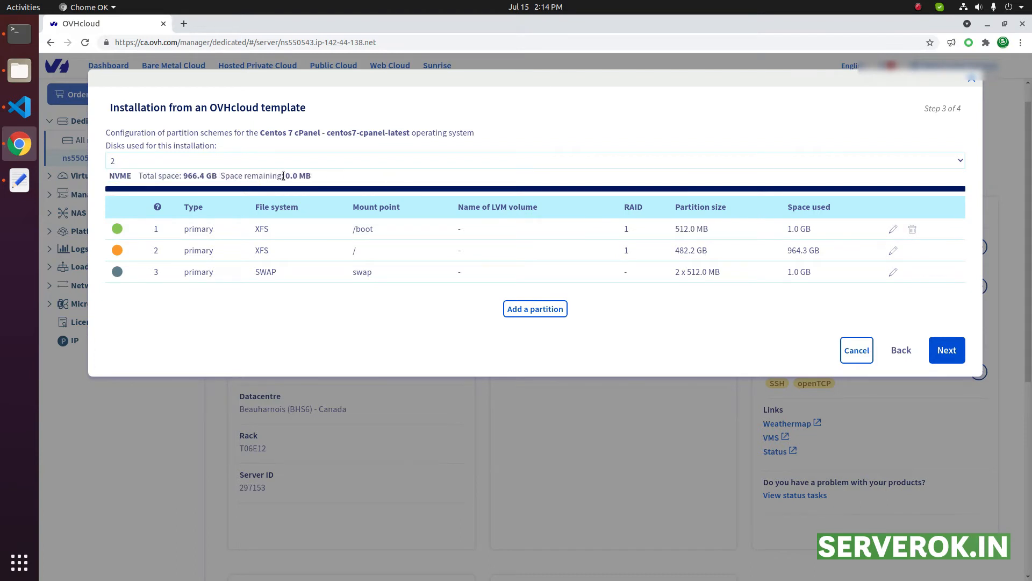
drag(286, 176, 322, 182)
drag(815, 232, 657, 234)
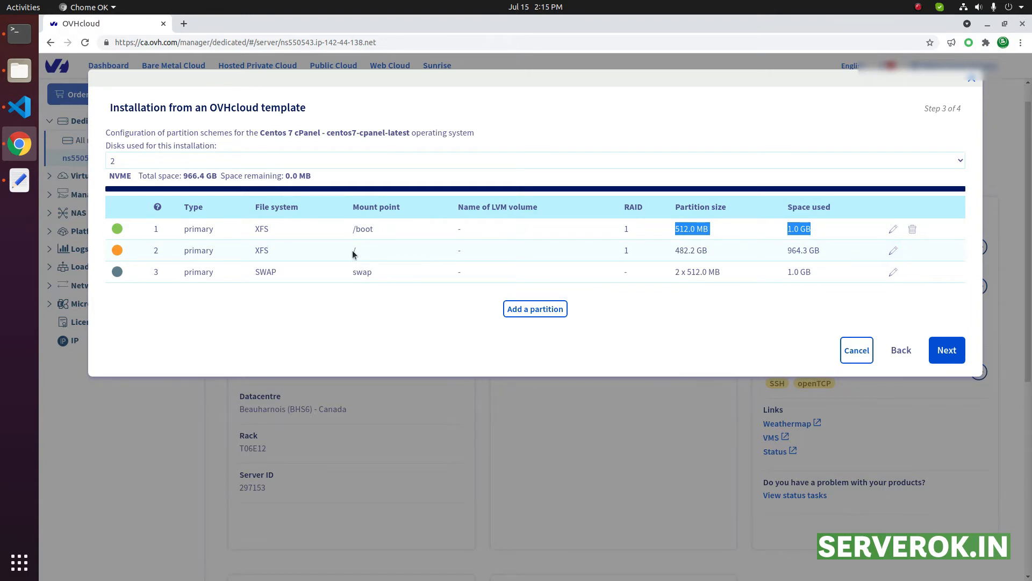
Reduce the root (/) partition's size to 482 MB and save the row
click(894, 251)
drag(689, 250, 725, 251)
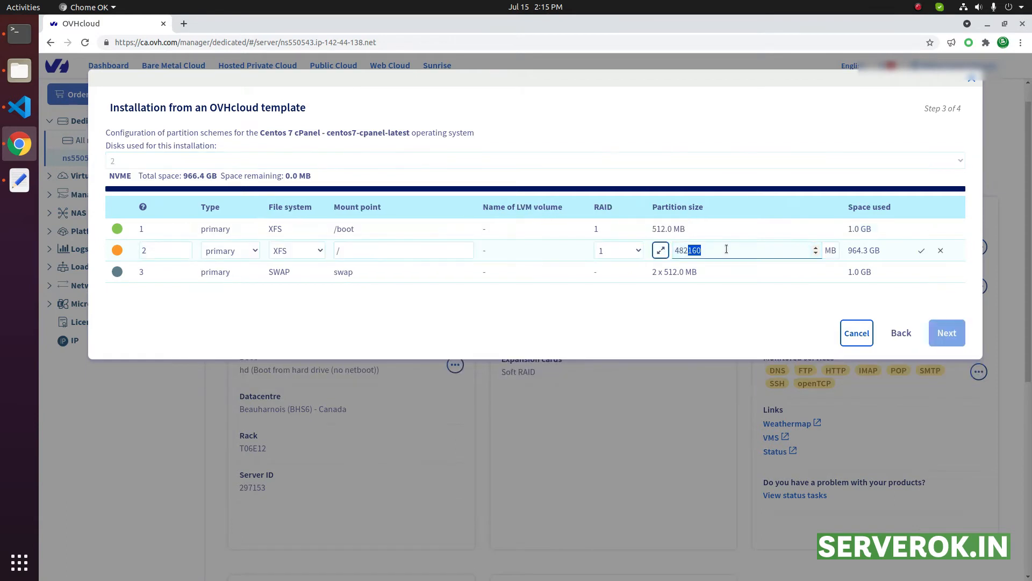
key(BackSpace)
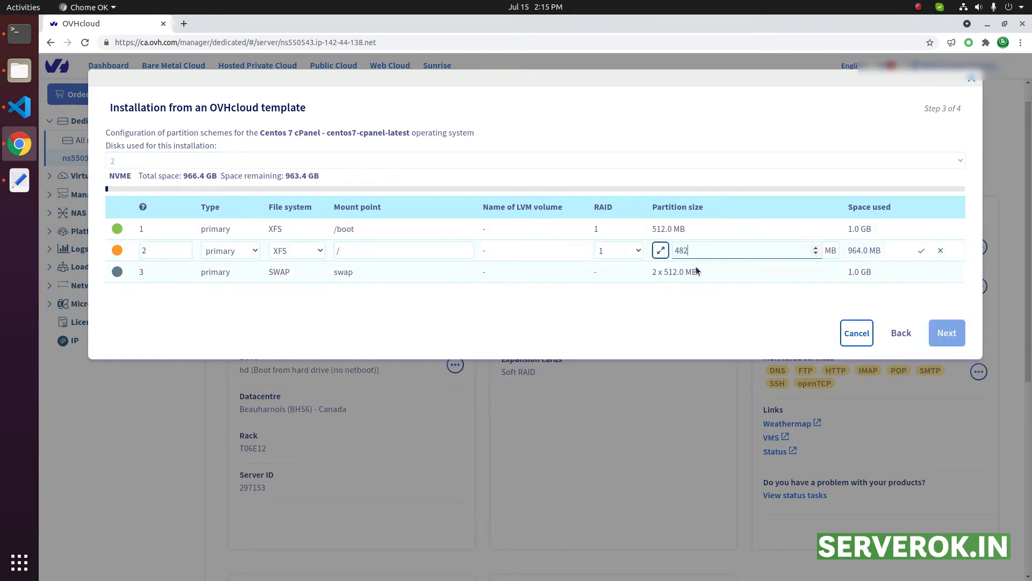
click(923, 252)
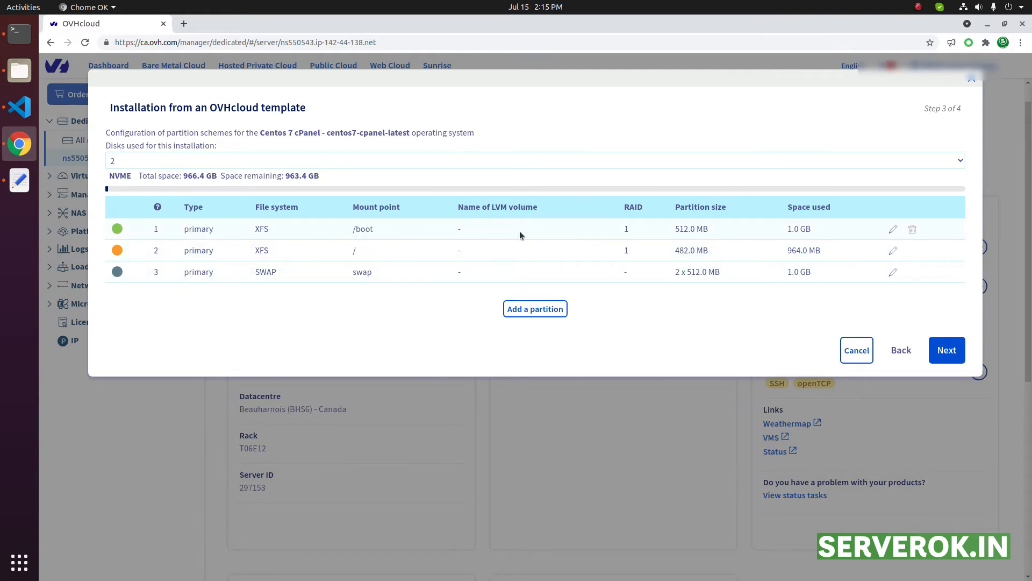
Set the /boot partition's size to 2048 MB and save the row
click(894, 231)
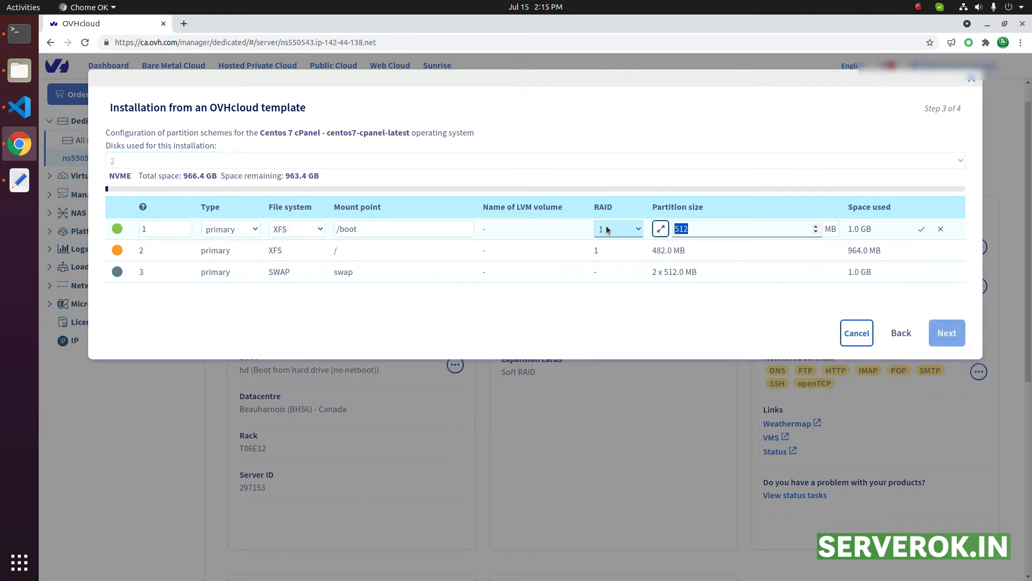
text(20)
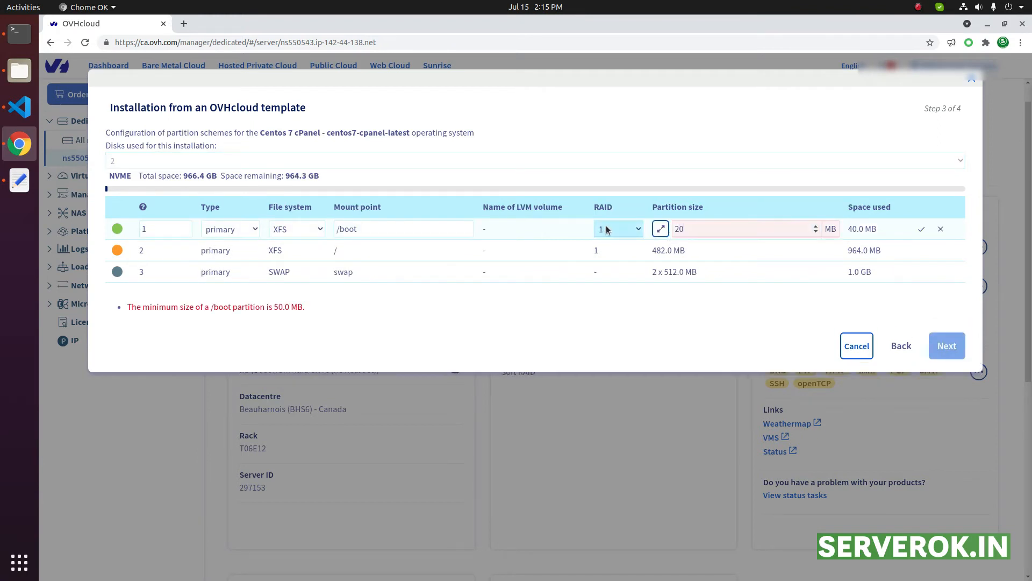
text(48)
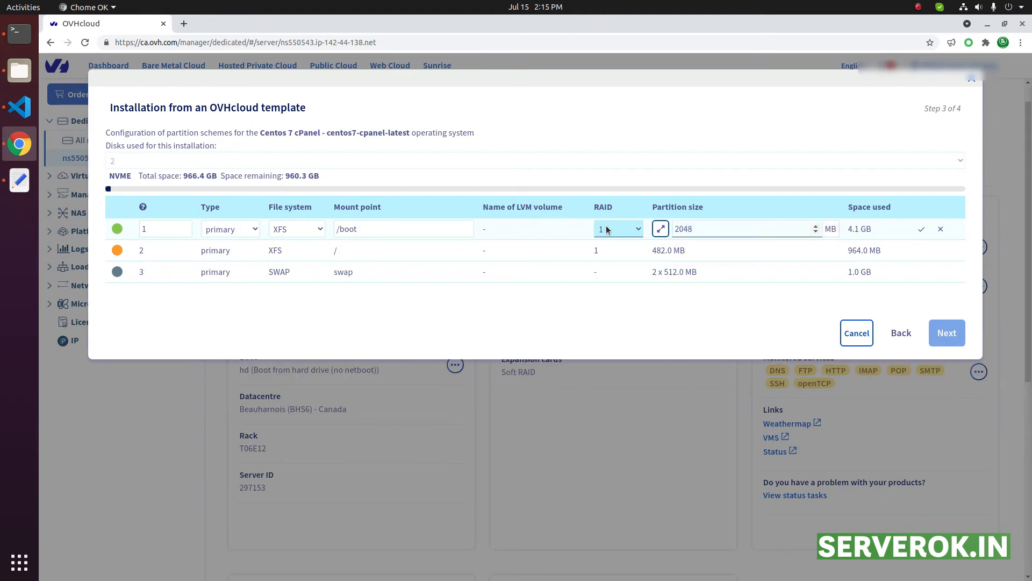
click(920, 230)
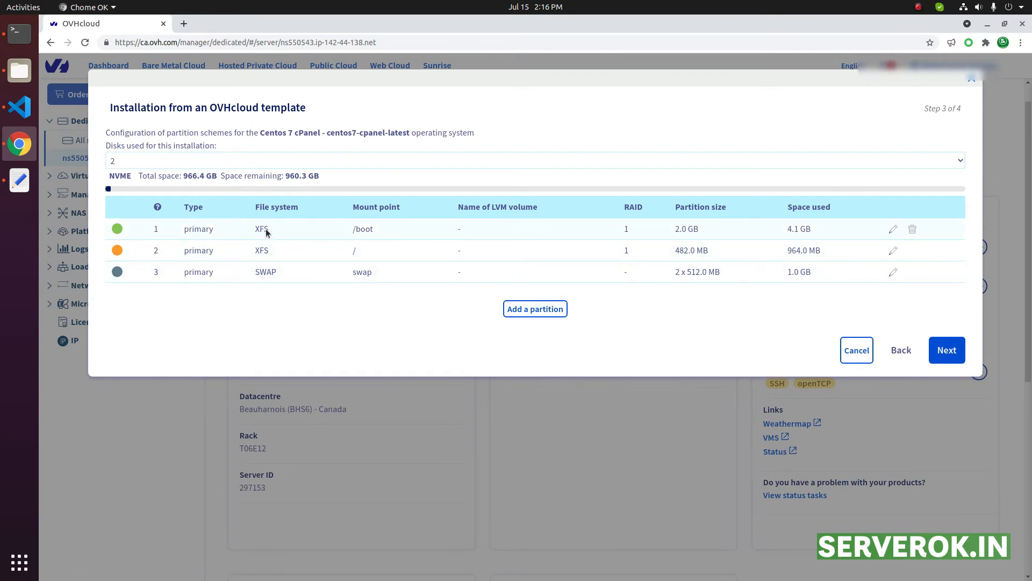
Change the /boot partition's file system to Ext4 and save the row
click(893, 229)
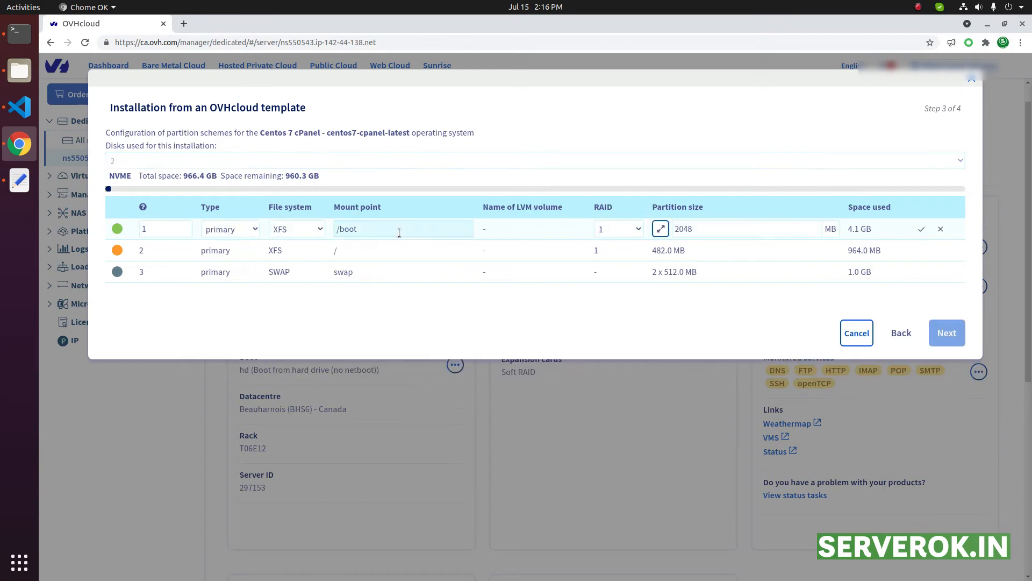
click(308, 231)
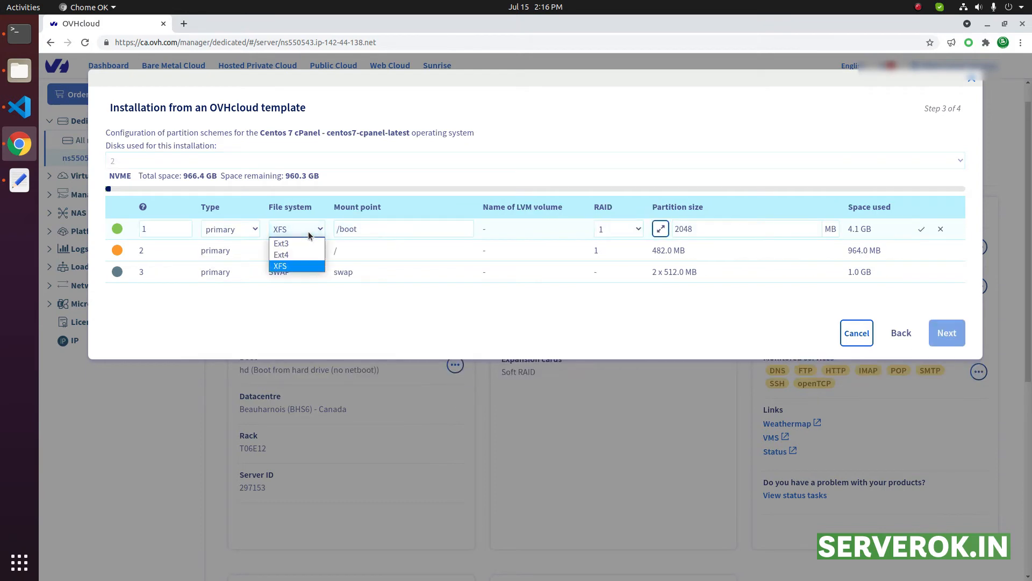
click(295, 255)
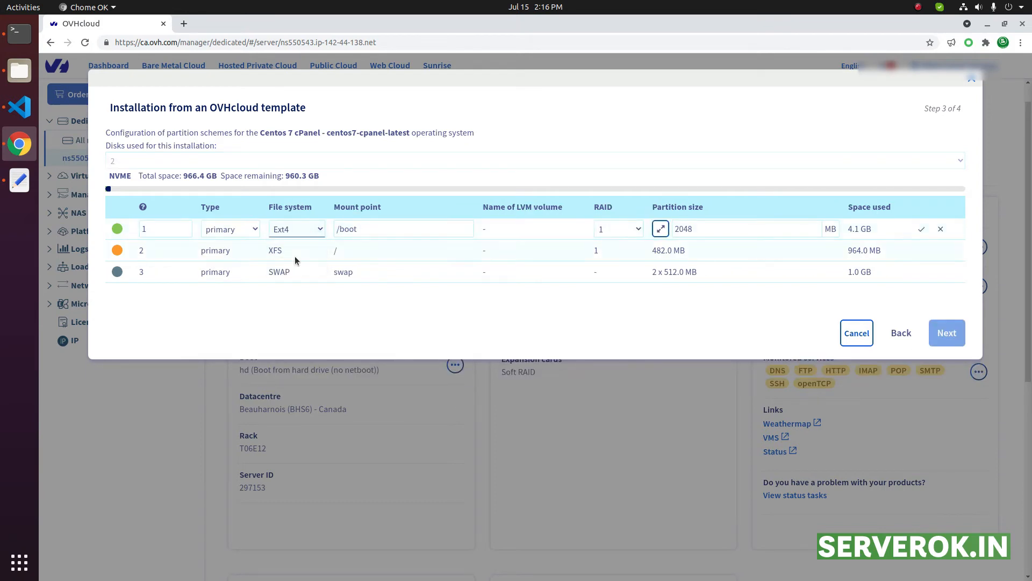
click(920, 229)
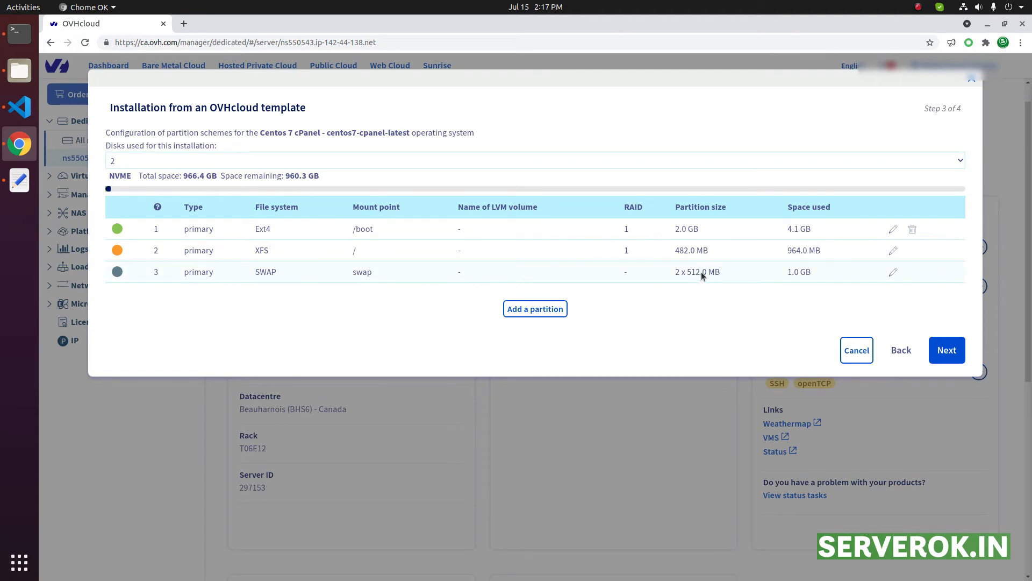
Set the swap partition's size to 10240 MB and save the row
click(893, 272)
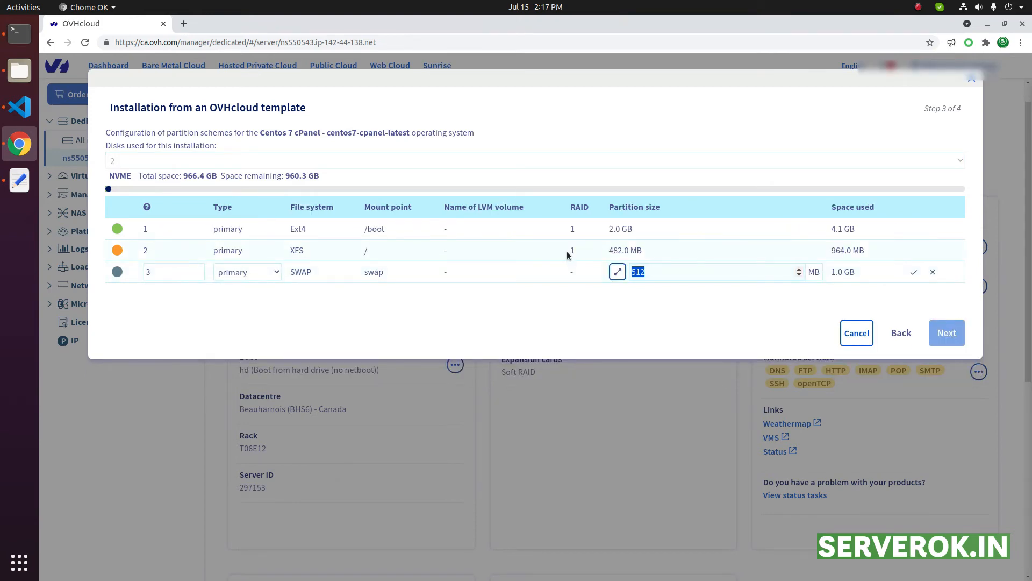
text(10240)
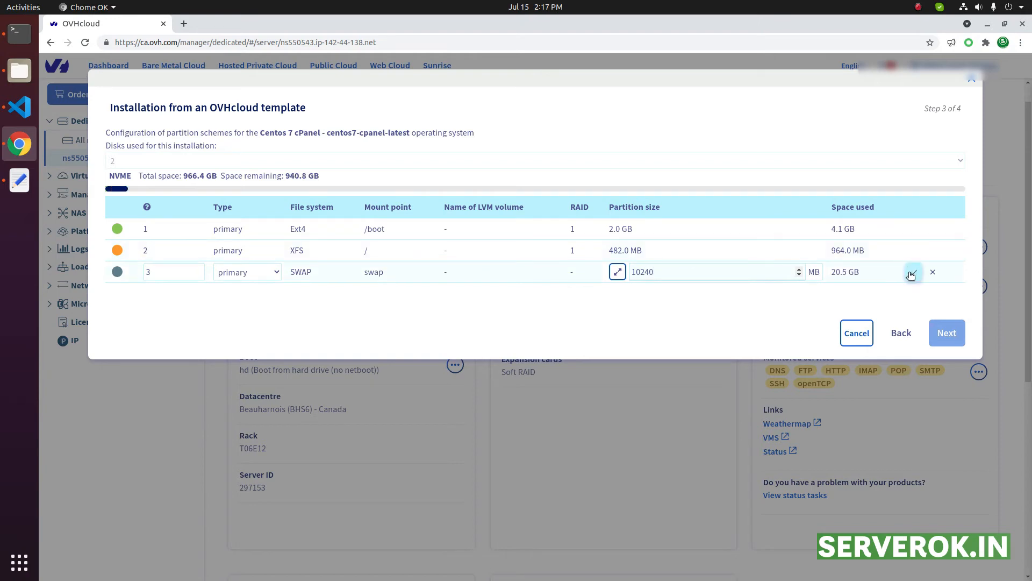
click(916, 273)
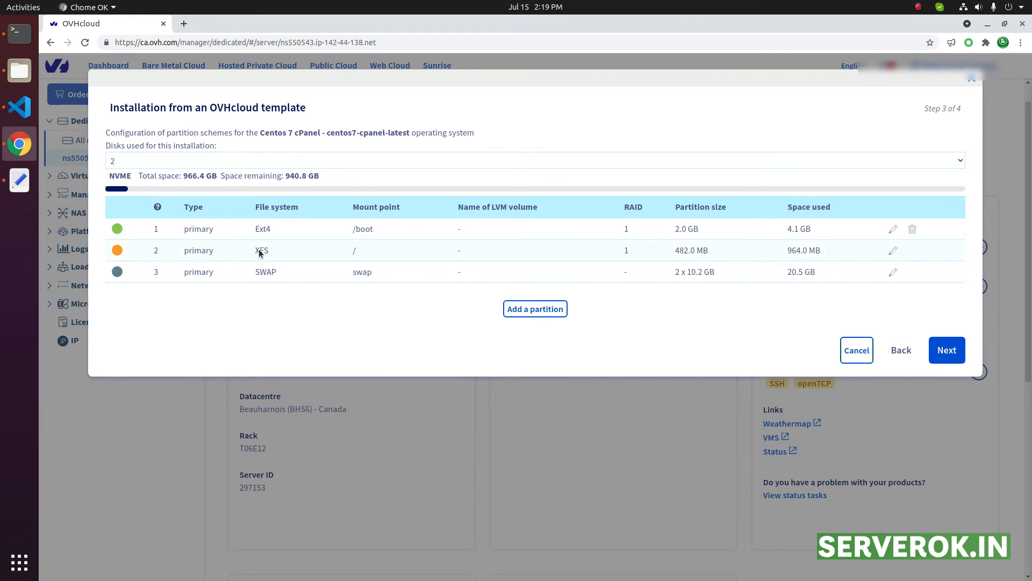
Change the root (/) partition's file system to Ext4, extend its size to all remaining space, and save the row
click(893, 253)
click(309, 252)
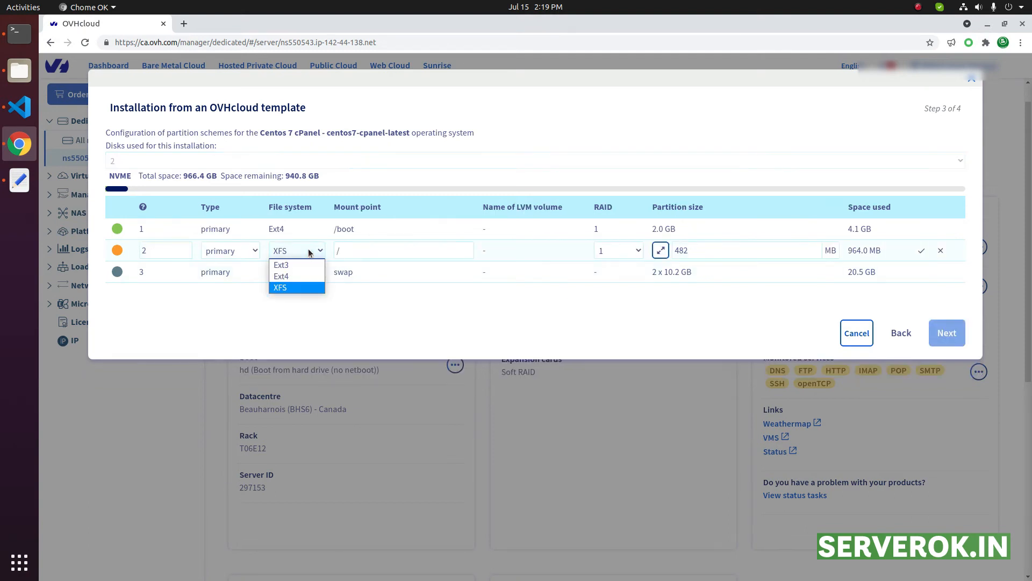
click(289, 277)
click(694, 251)
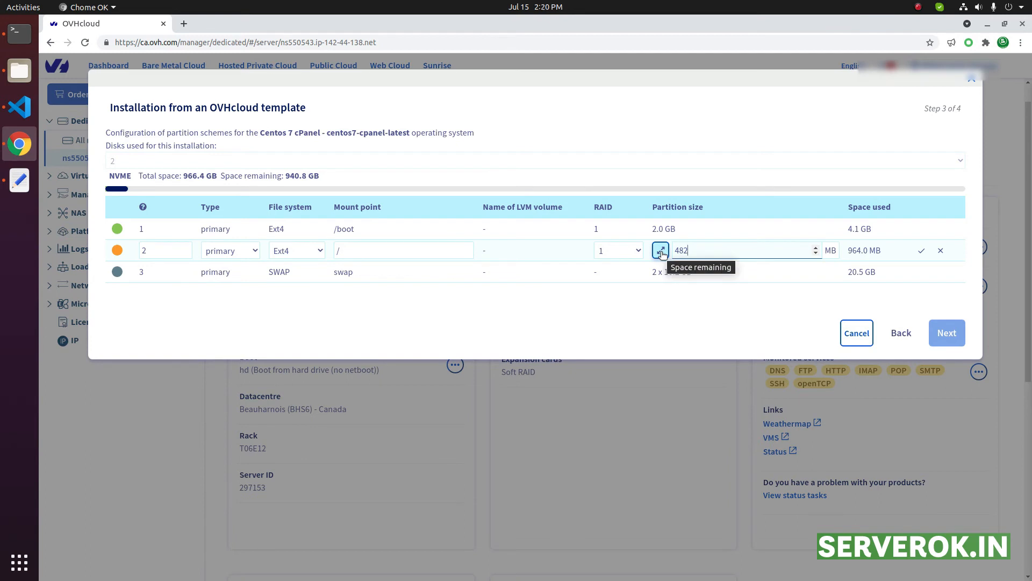
click(661, 251)
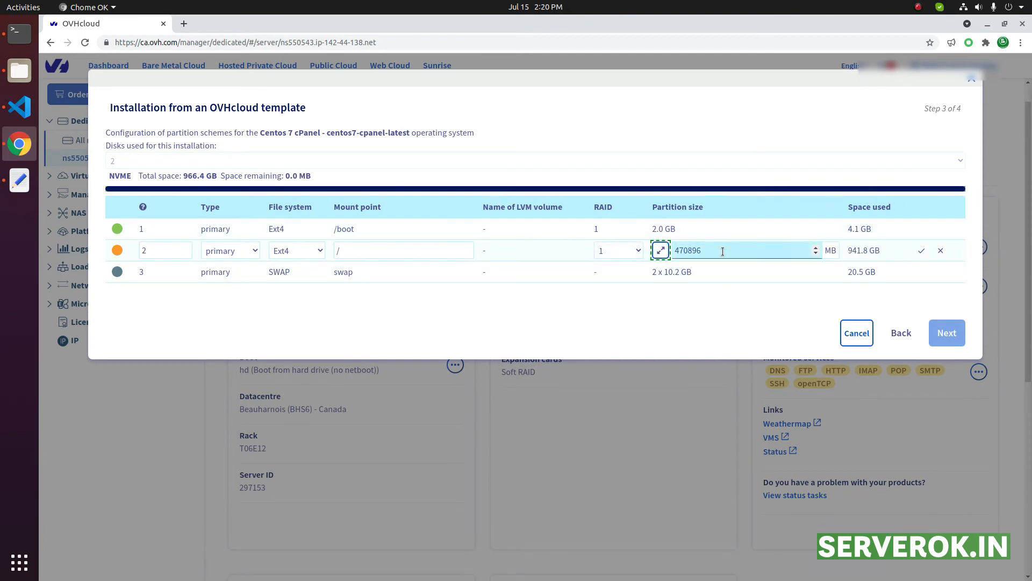
click(920, 251)
Accept the partition layout and start the Centos 7 cPanel installation without an SSH key, host name or installation script
click(945, 350)
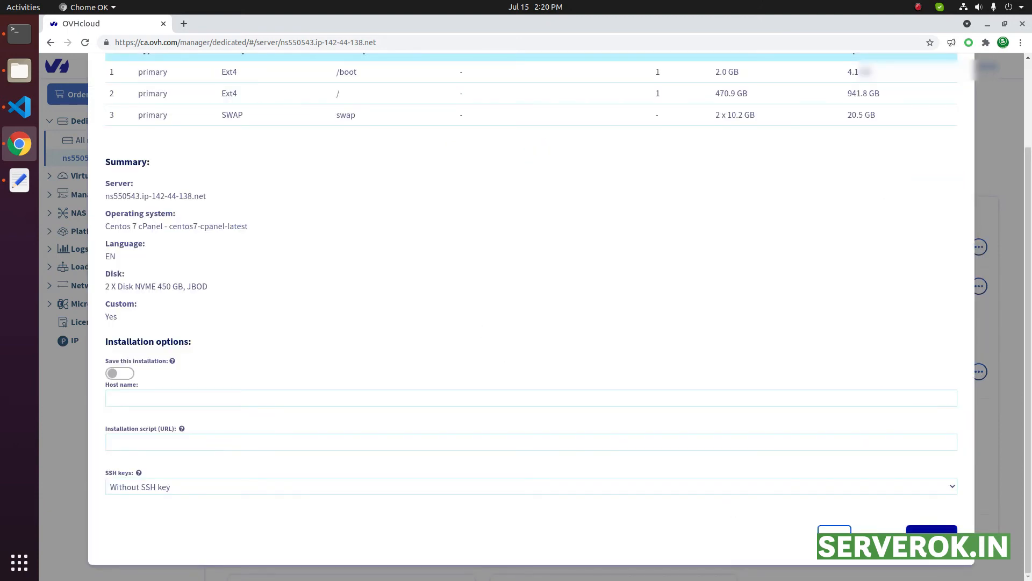
click(931, 534)
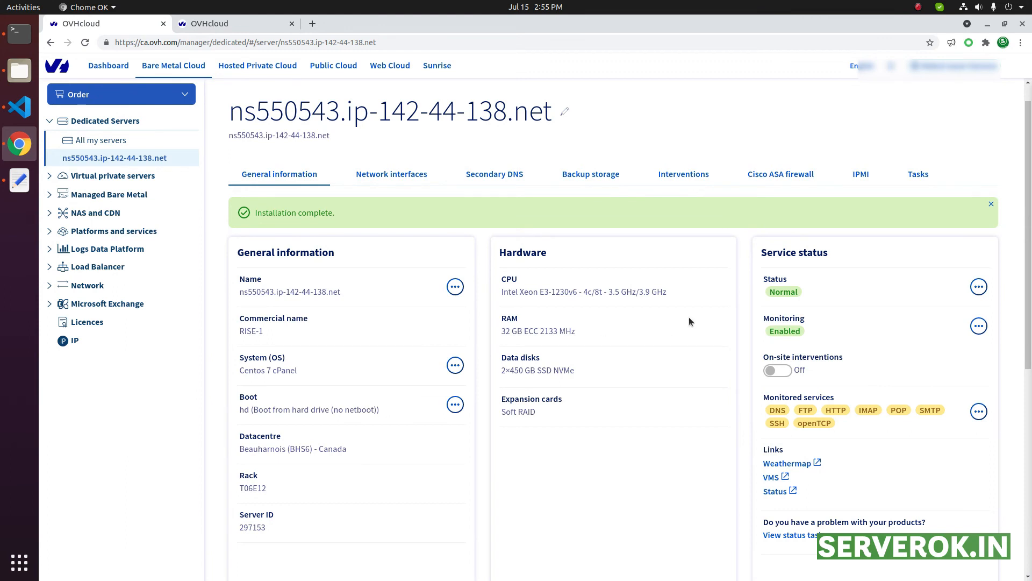
Find the WHM URL on port 2087 in the server installation e-mail and open it in a new browser tab
click(239, 27)
drag(250, 426, 509, 429)
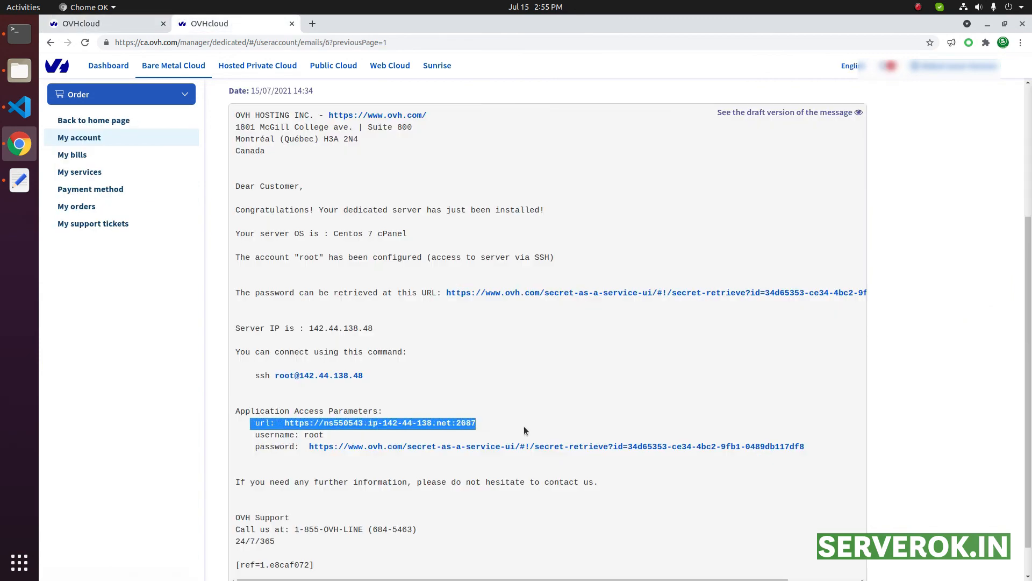
click(525, 430)
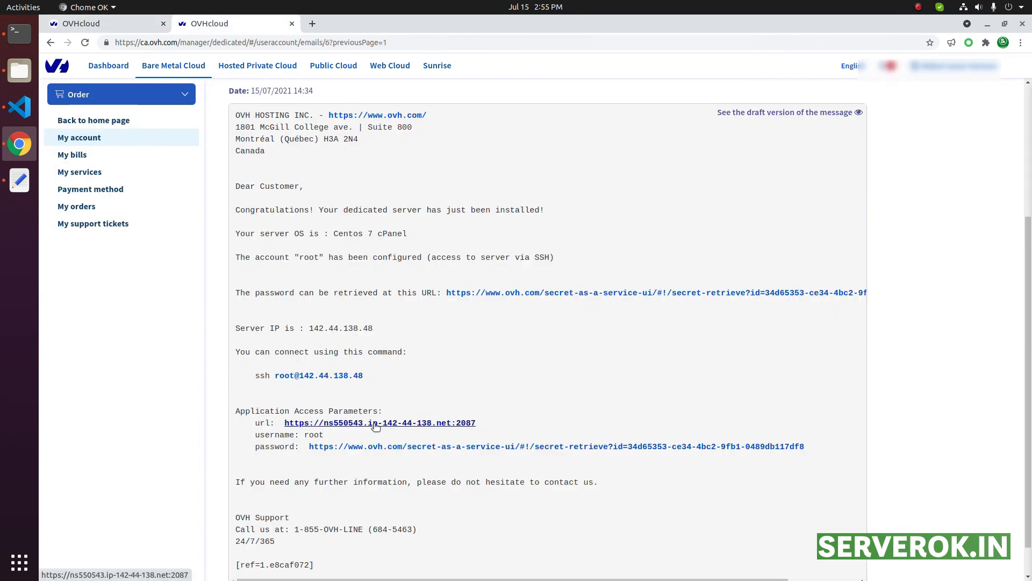
right_click(377, 425)
click(394, 433)
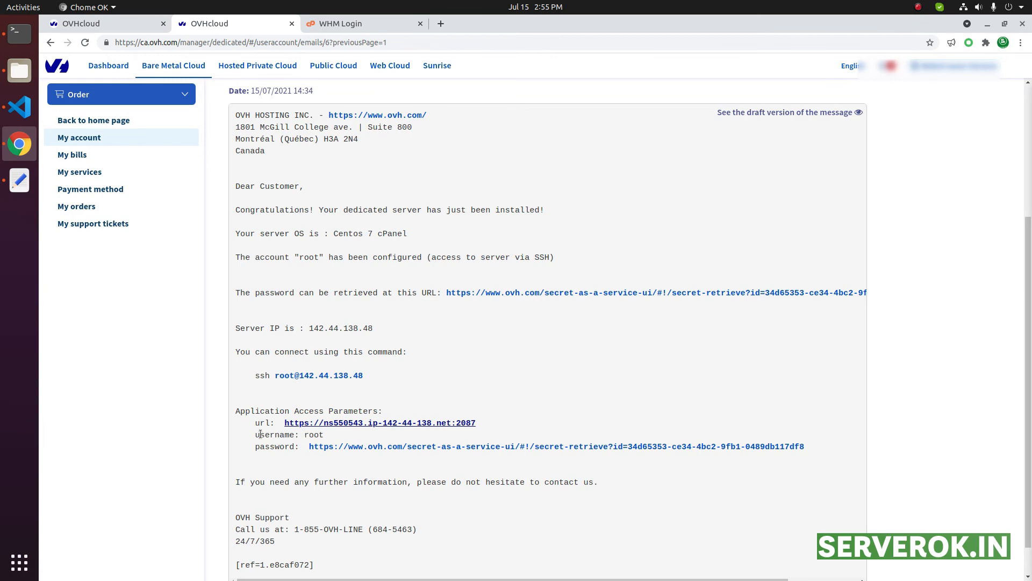
Copy the username root from the installation e-mail into the username field of the WHM login page
double_click(314, 435)
right_click(315, 434)
click(328, 442)
click(328, 24)
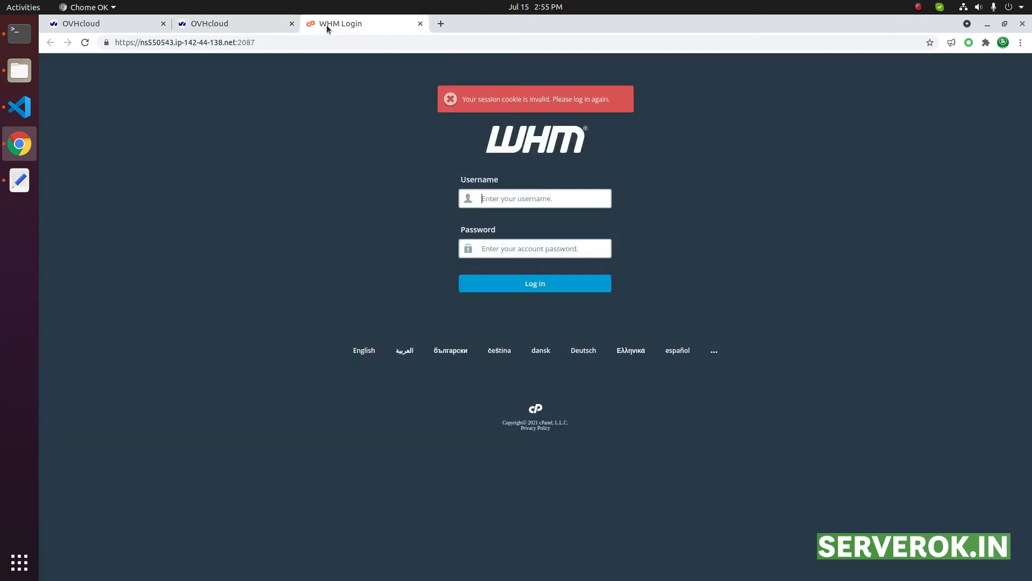
right_click(538, 199)
Get the root password through the installation e-mail's password link, paste it into the WHM password field, and log in
click(237, 24)
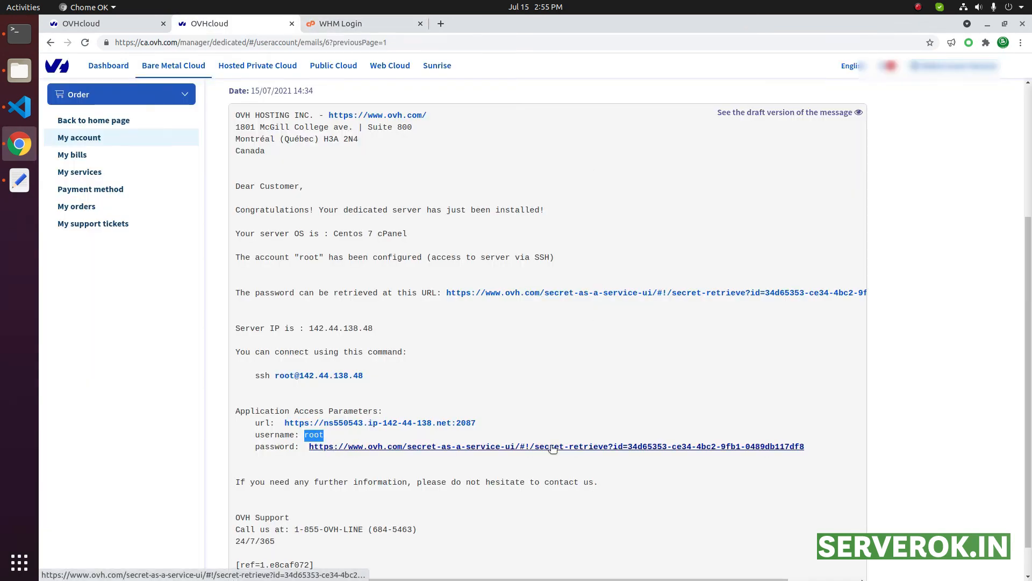
click(640, 439)
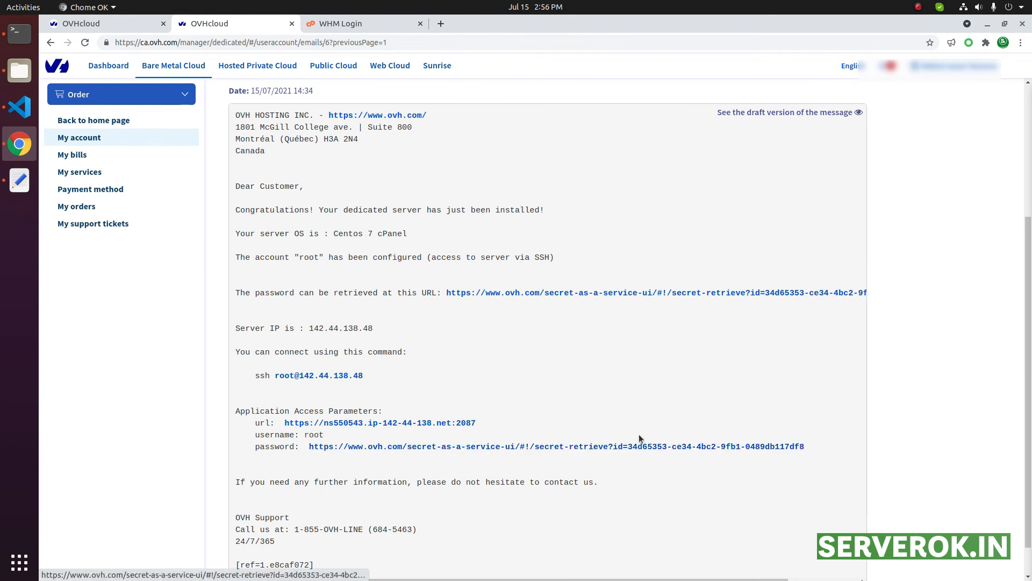
click(349, 24)
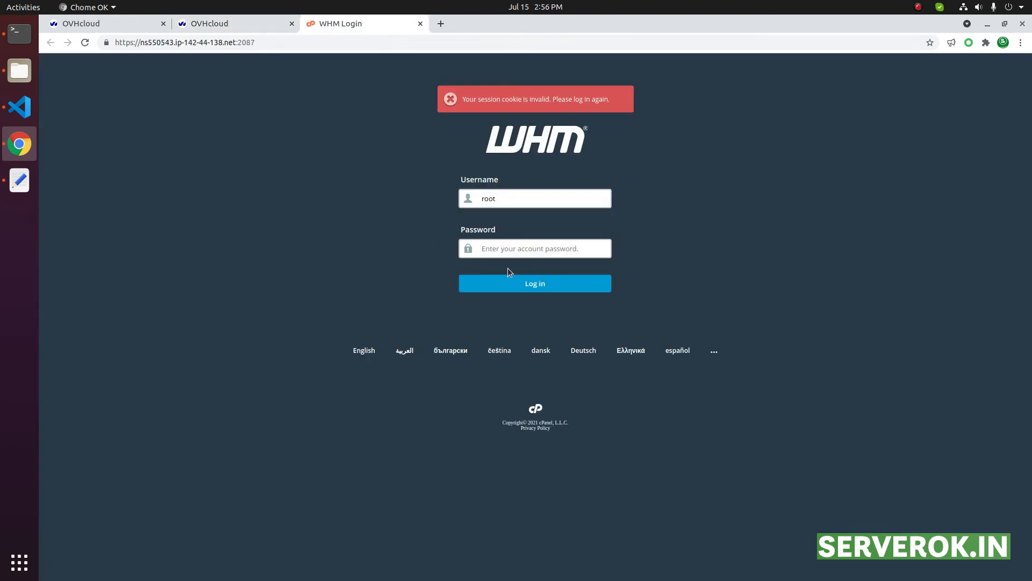
right_click(560, 251)
click(627, 320)
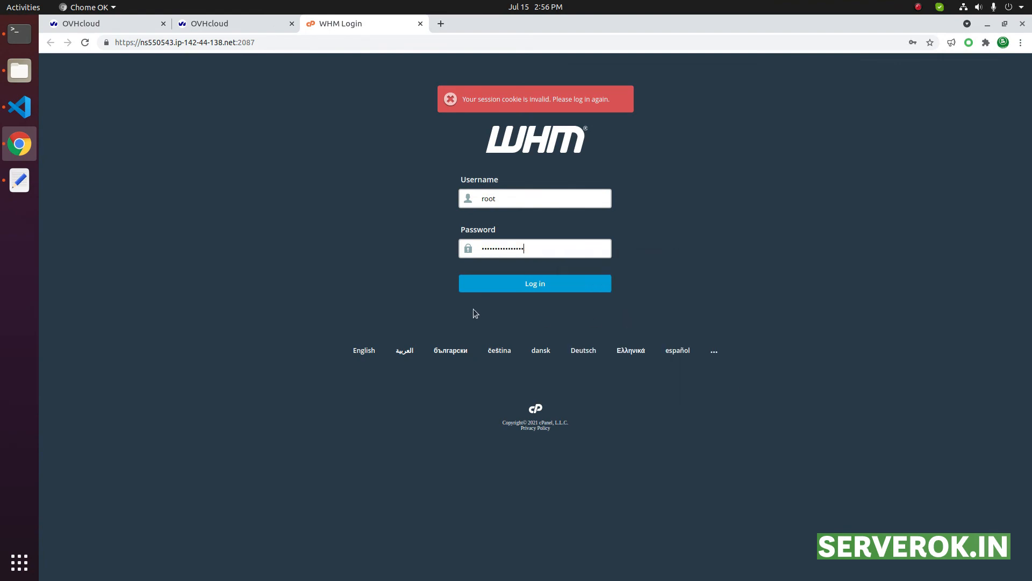
click(527, 291)
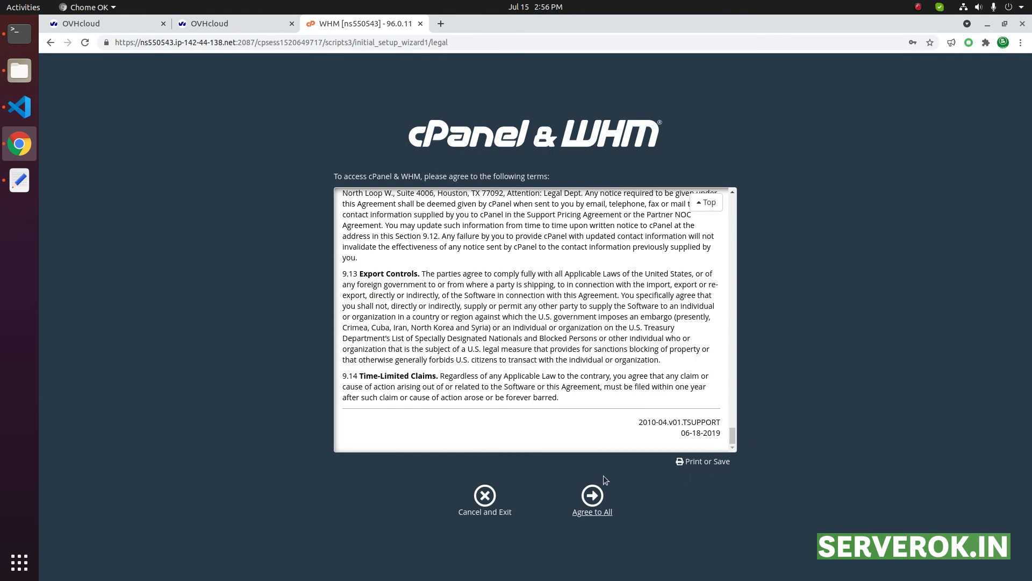
Agree to the cPanel & WHM terms and finish setup with the contact e-mail and nameservers ns1.dfywebhost.com and ns2.dfywebhost.com
click(592, 505)
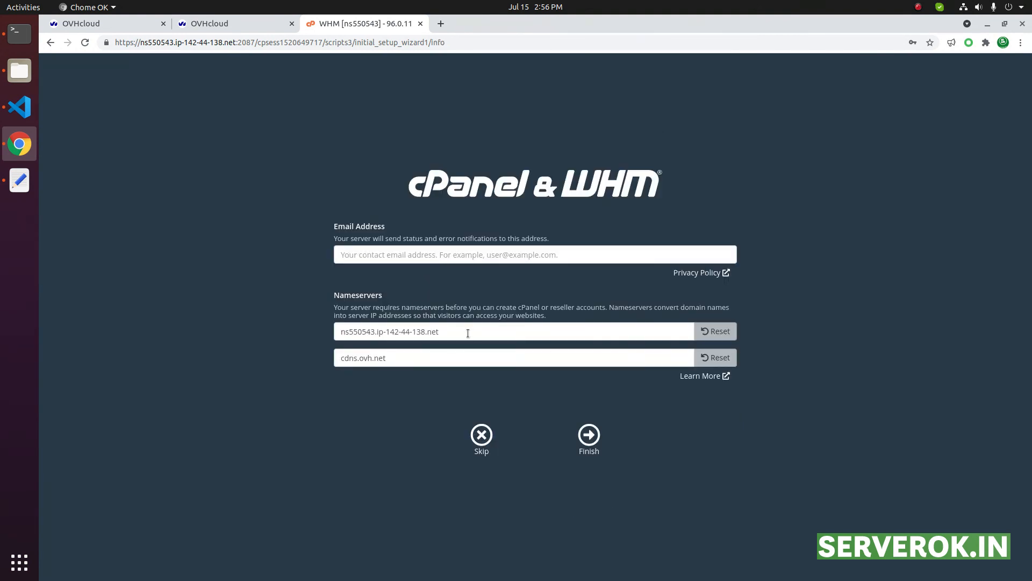
drag(466, 332, 243, 303)
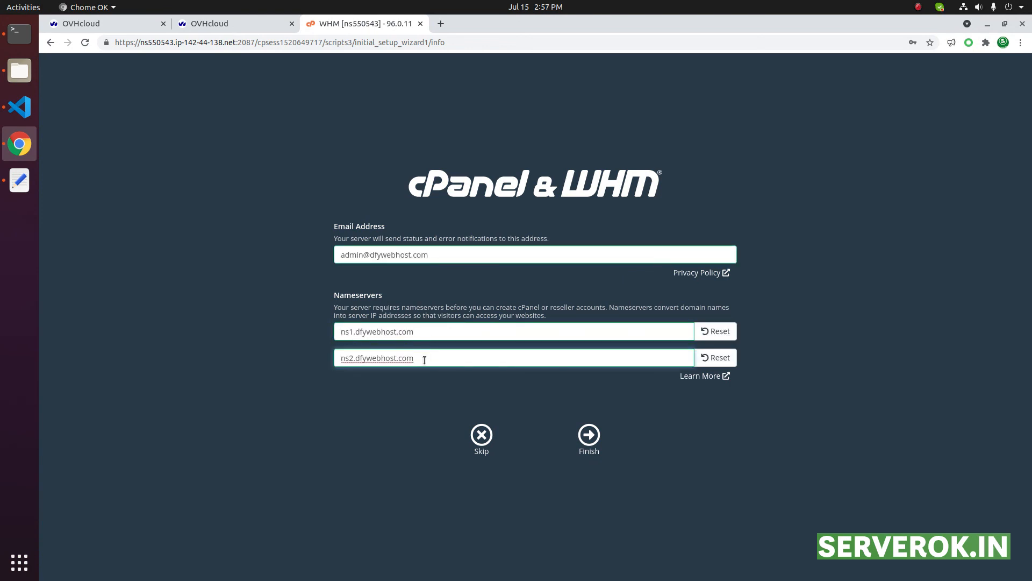
click(589, 435)
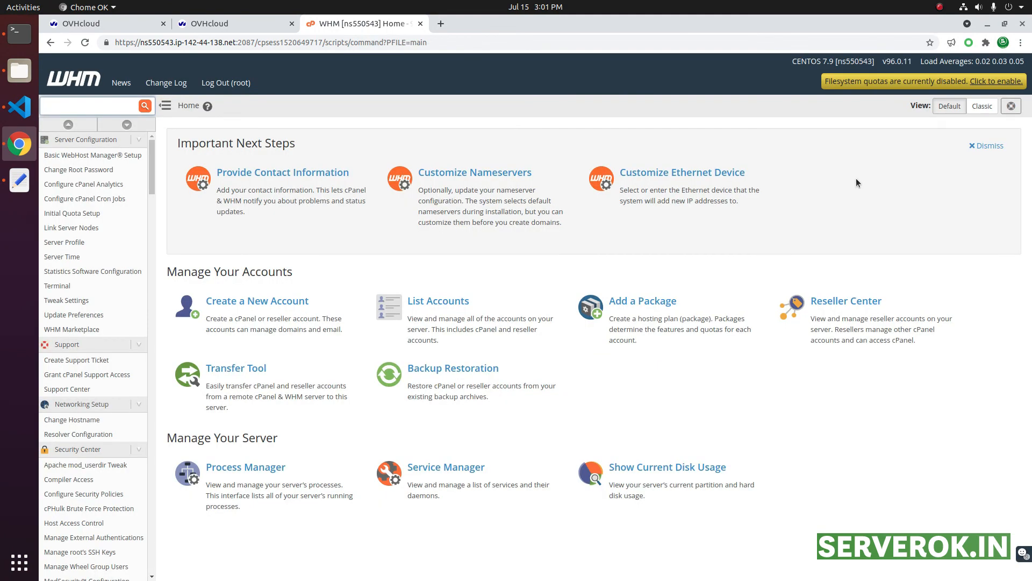